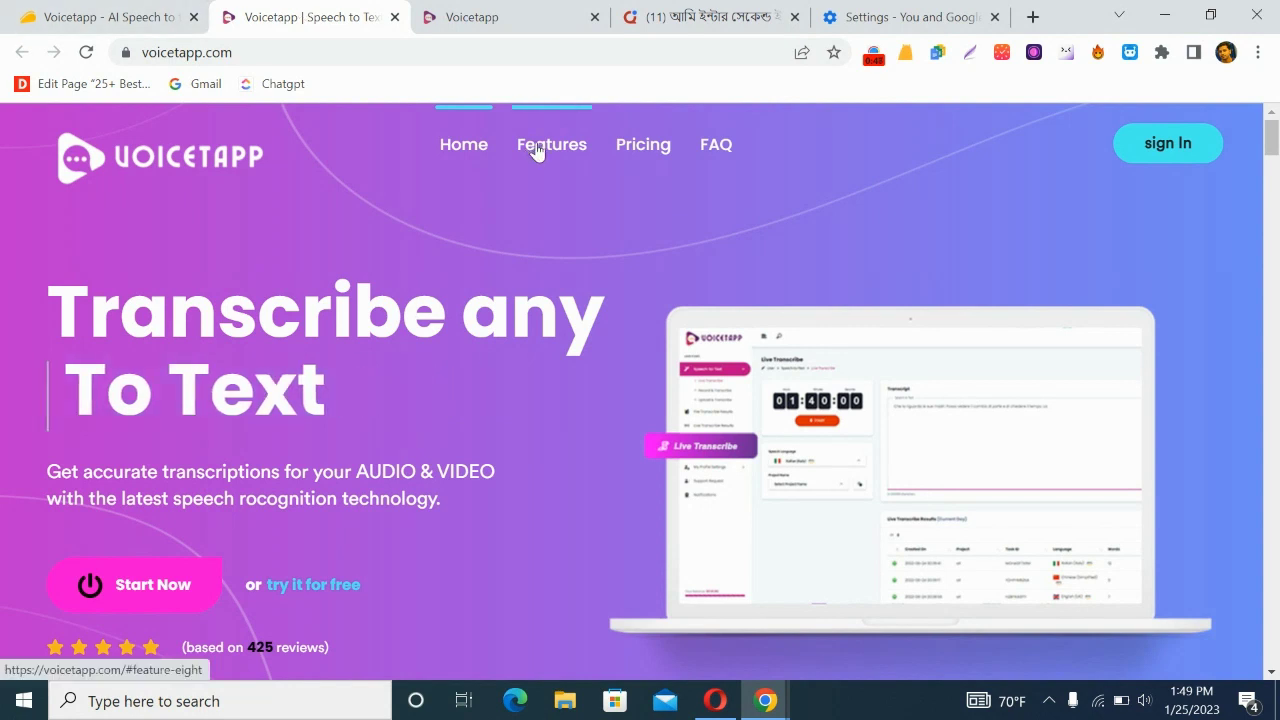
Scroll down and back up through the current Voicetapp page
scroll(536, 150, down, 1)
scroll(536, 150, down, 5)
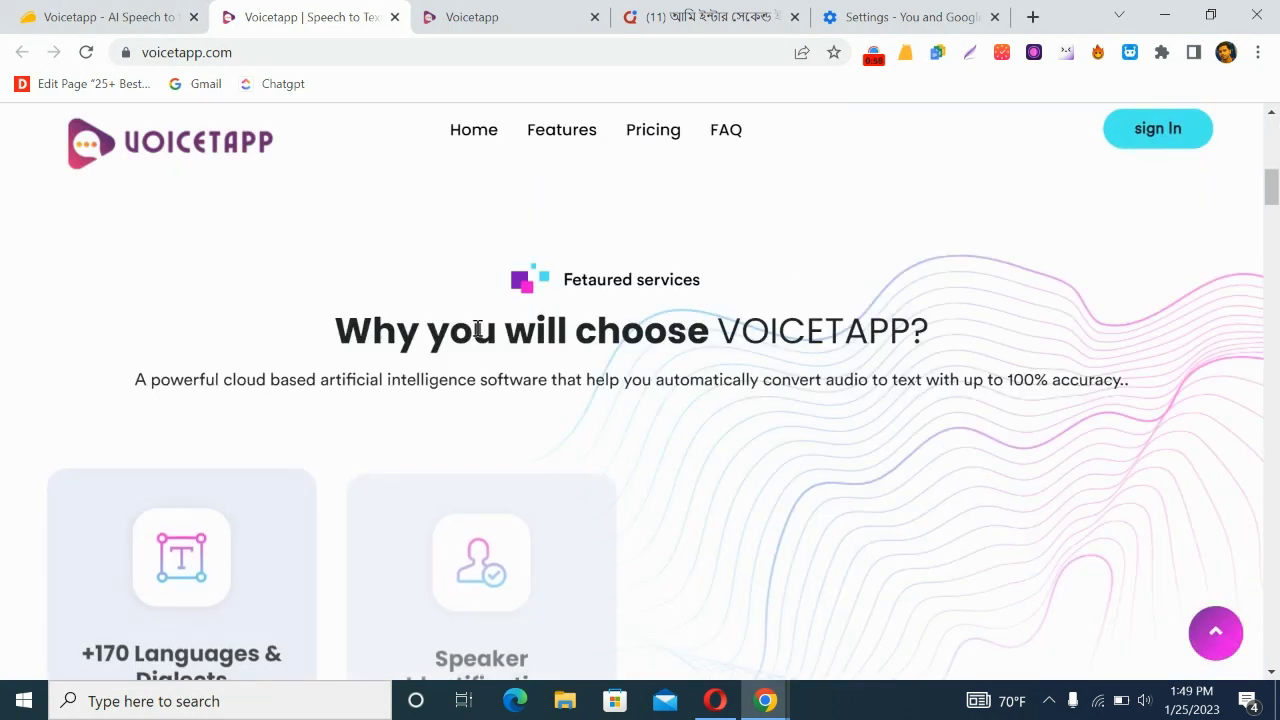
scroll(465, 333, down, 1)
scroll(86, 380, down, 1)
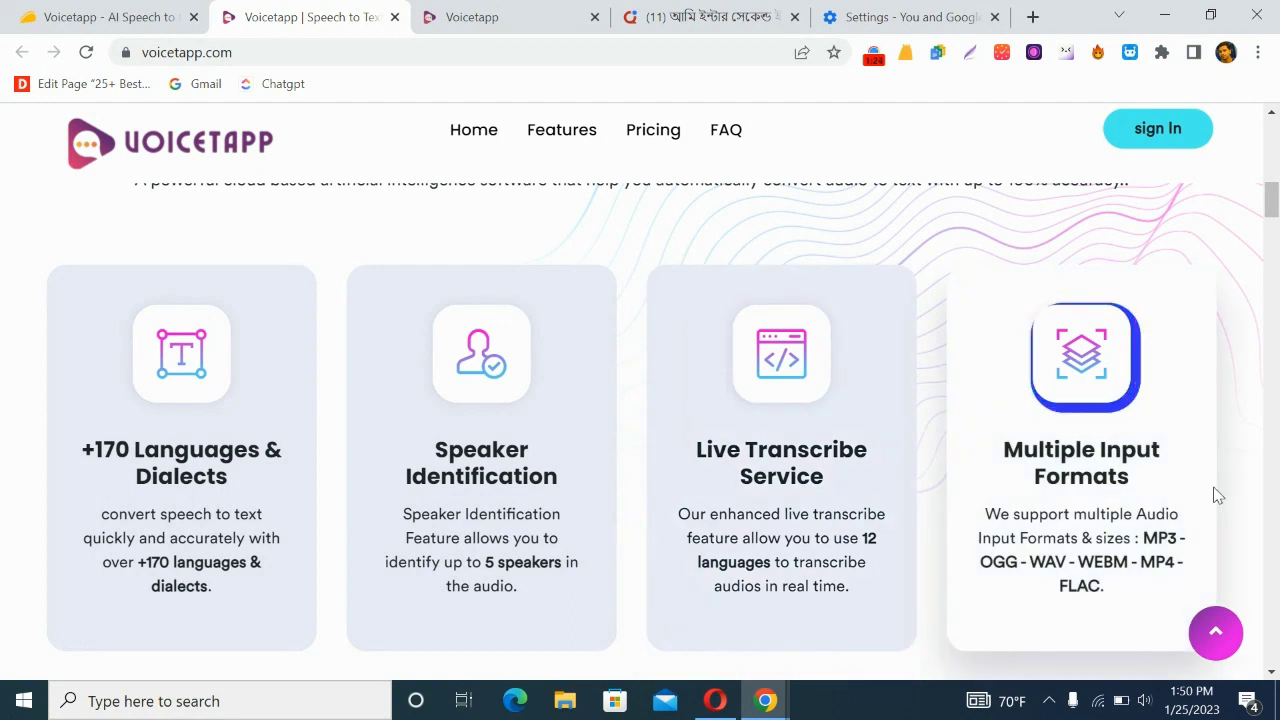
scroll(1214, 492, down, 1)
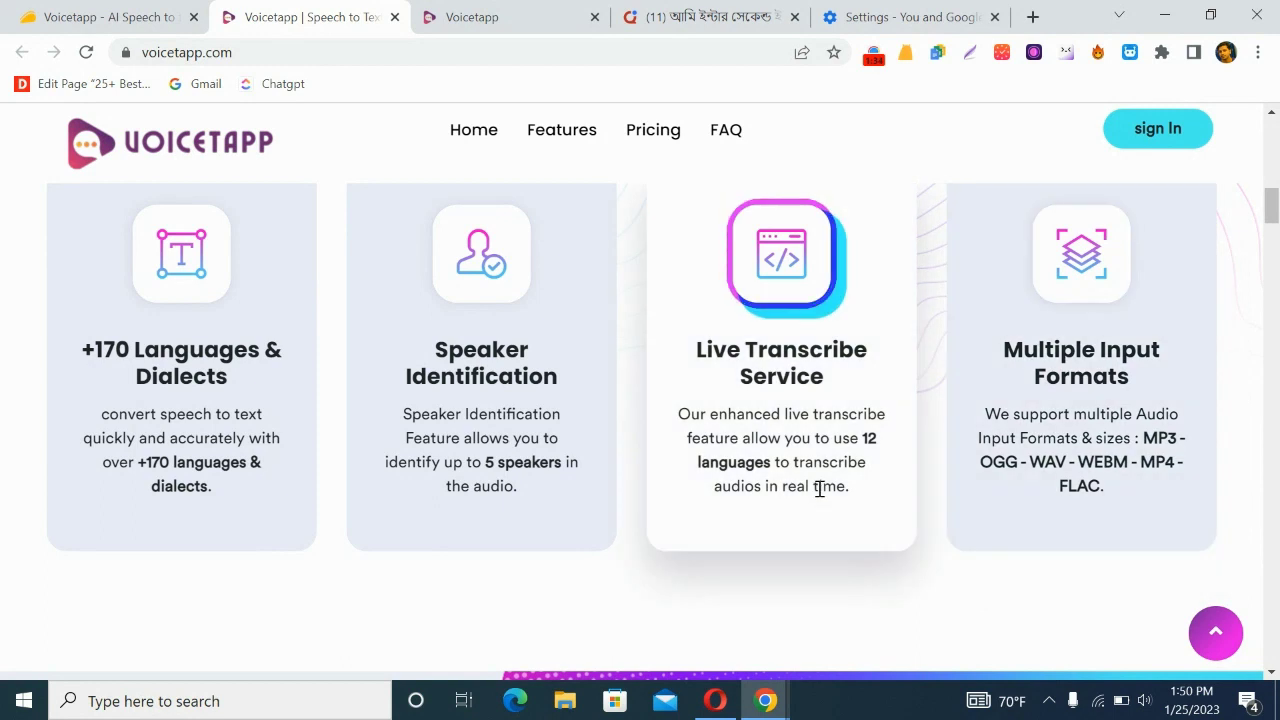
scroll(750, 490, down, 3)
scroll(469, 403, down, 6)
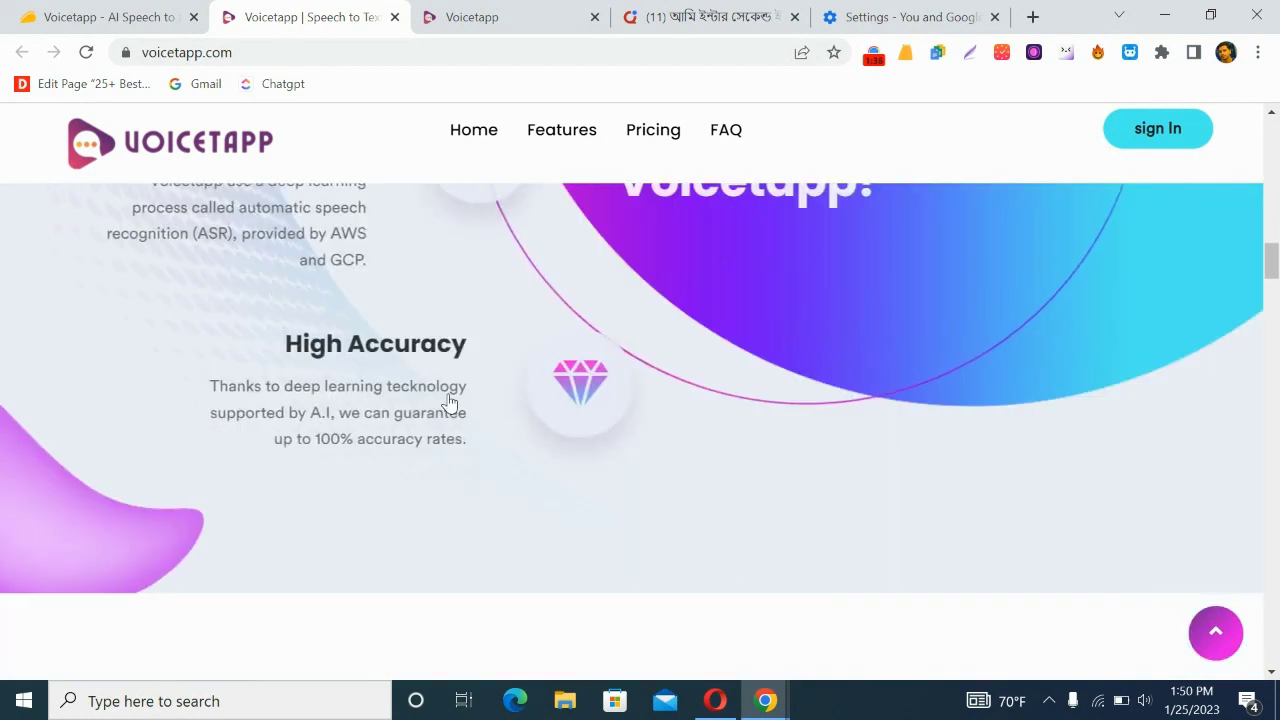
scroll(449, 403, up, 4)
scroll(449, 403, up, 10)
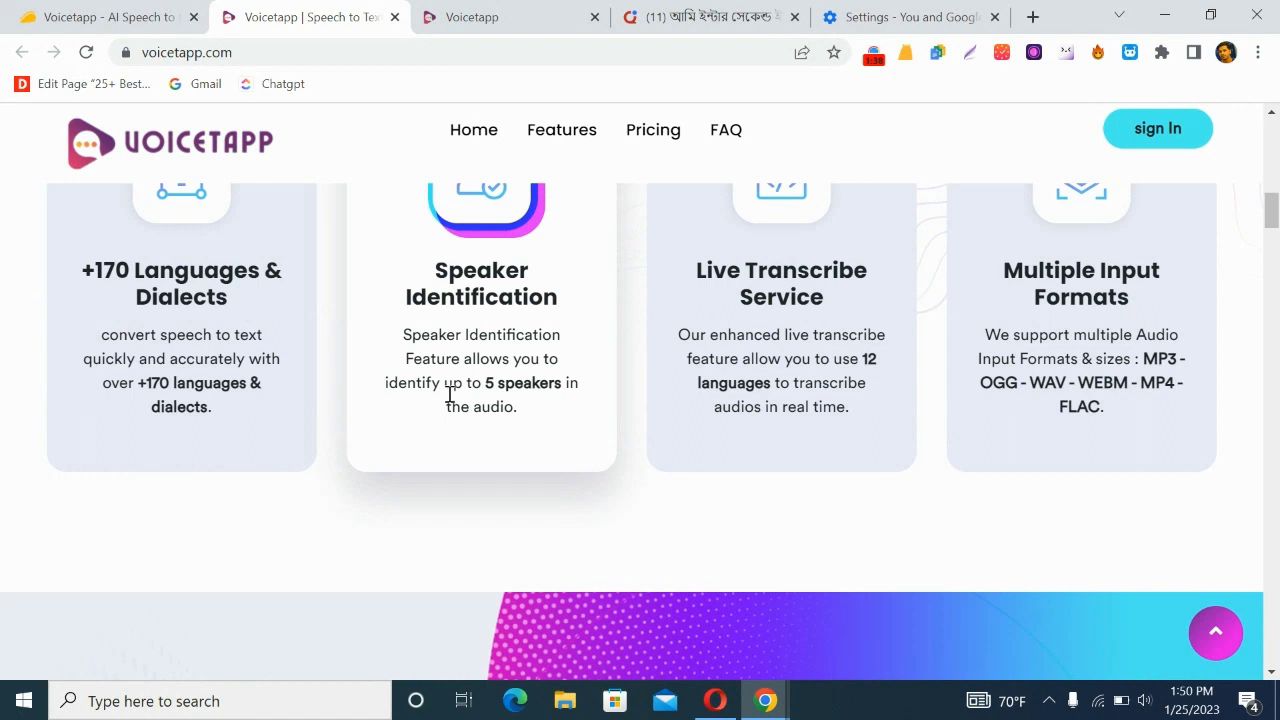
scroll(171, 263, up, 3)
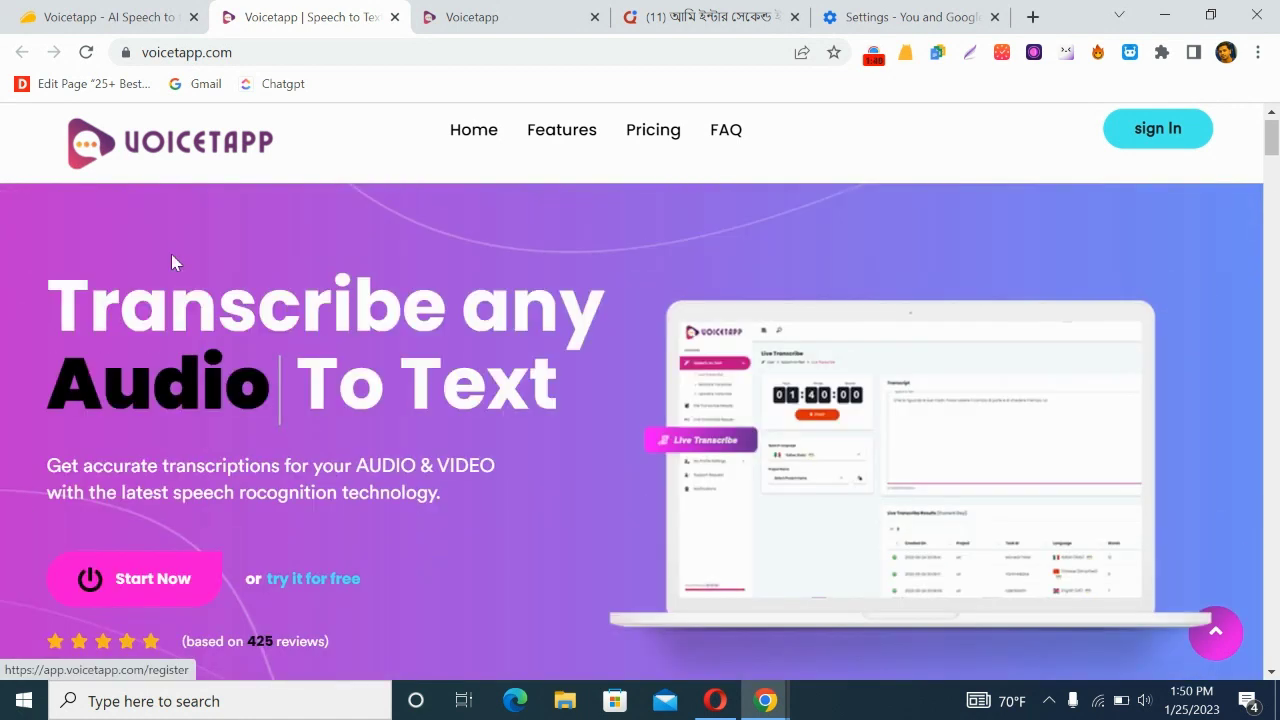
Review the Plans & features list on the AppSumo Voicetapp deal, then return to Live Transcribe
click(100, 16)
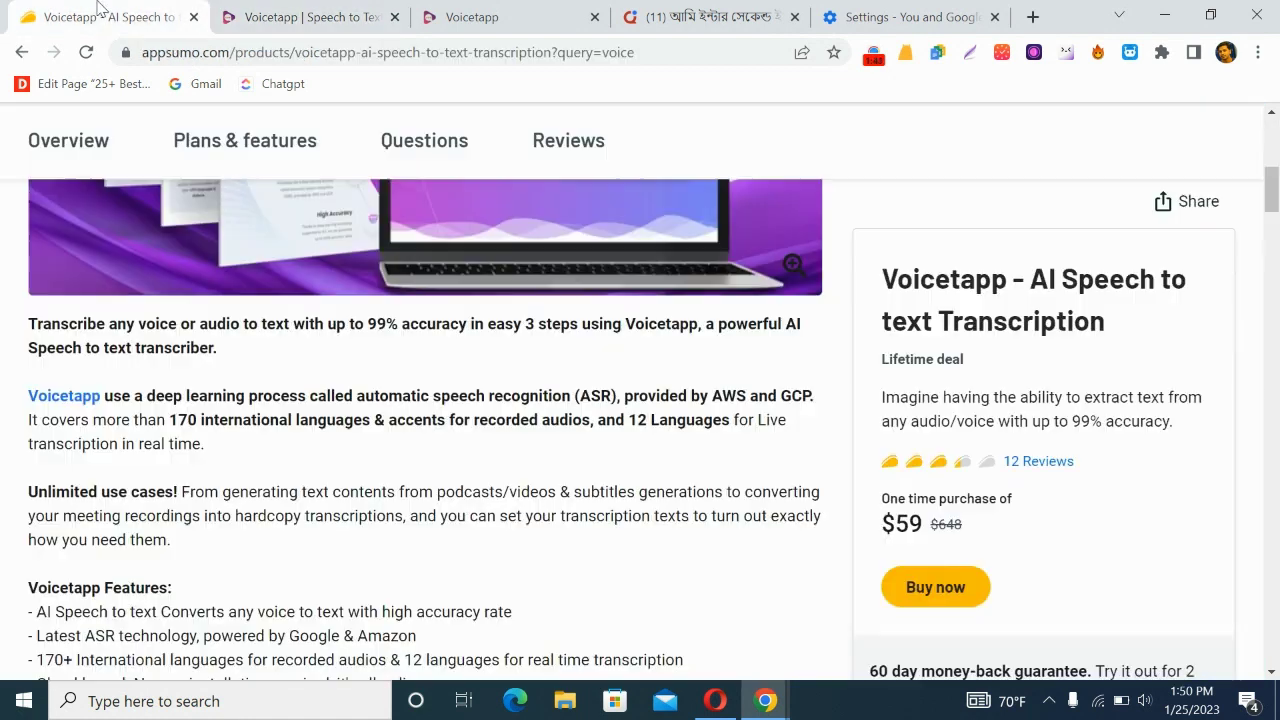
scroll(413, 680, up, 2)
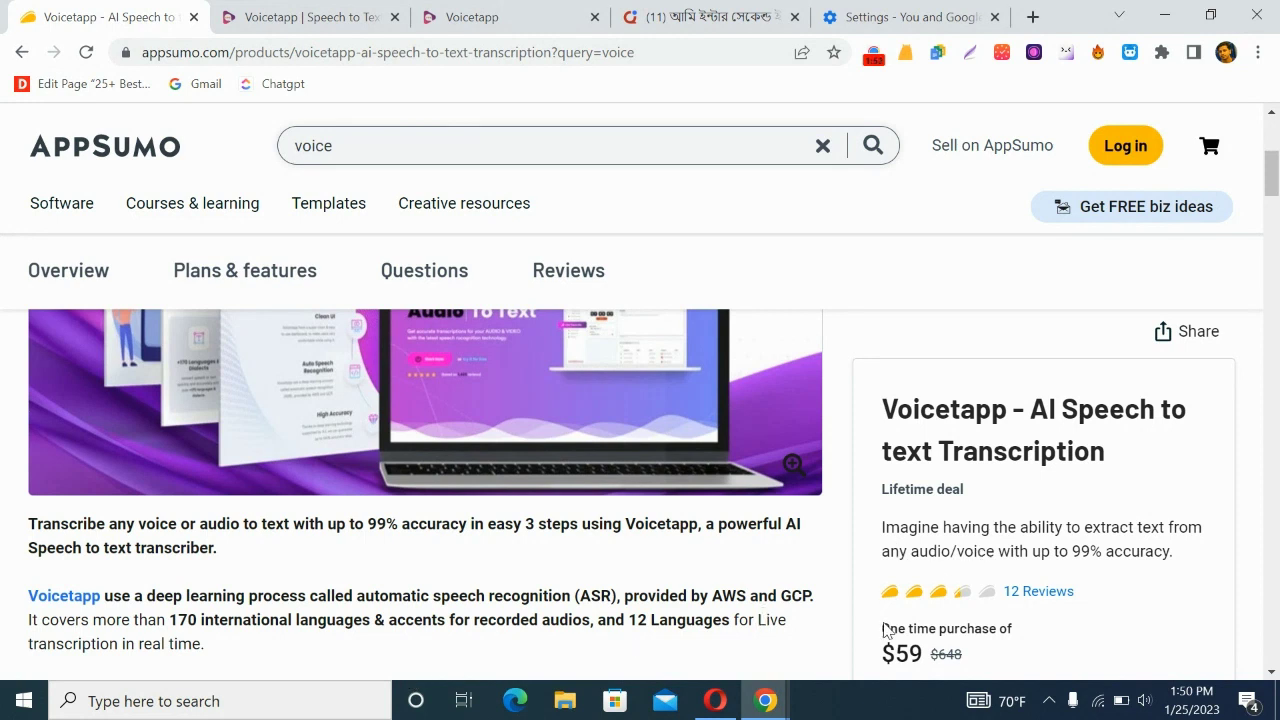
drag(1273, 177, 1268, 328)
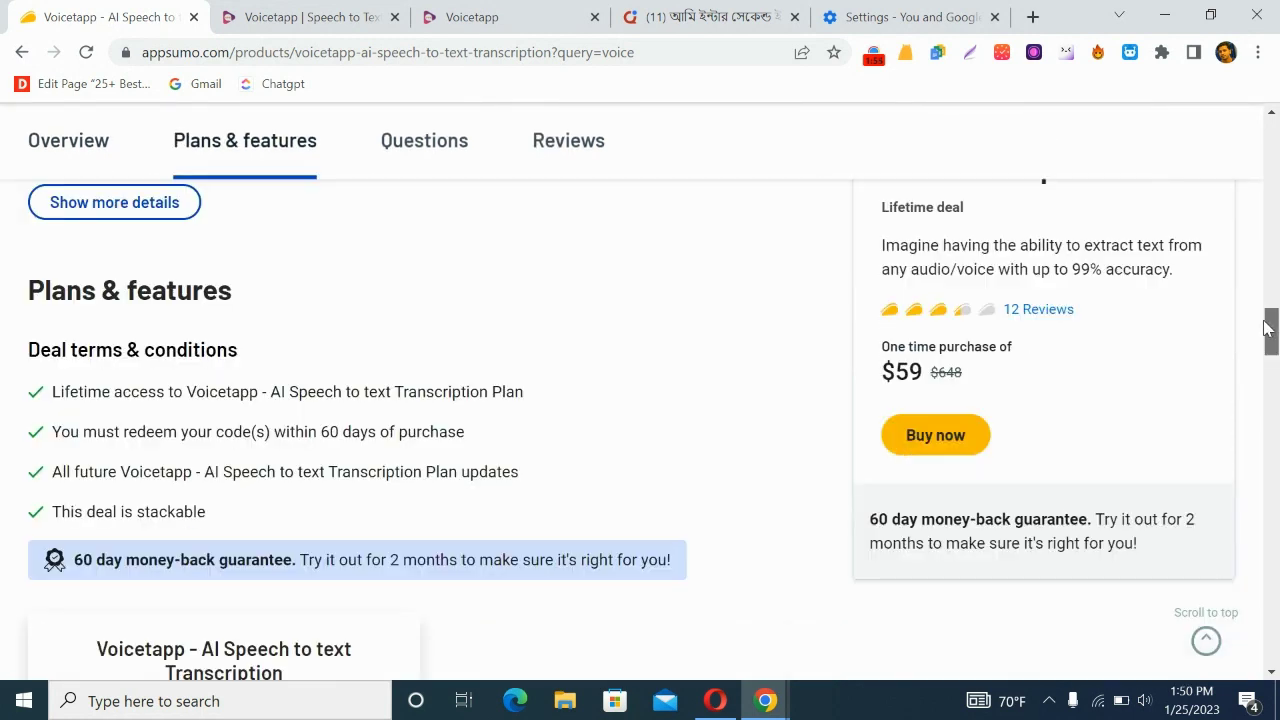
scroll(509, 494, down, 5)
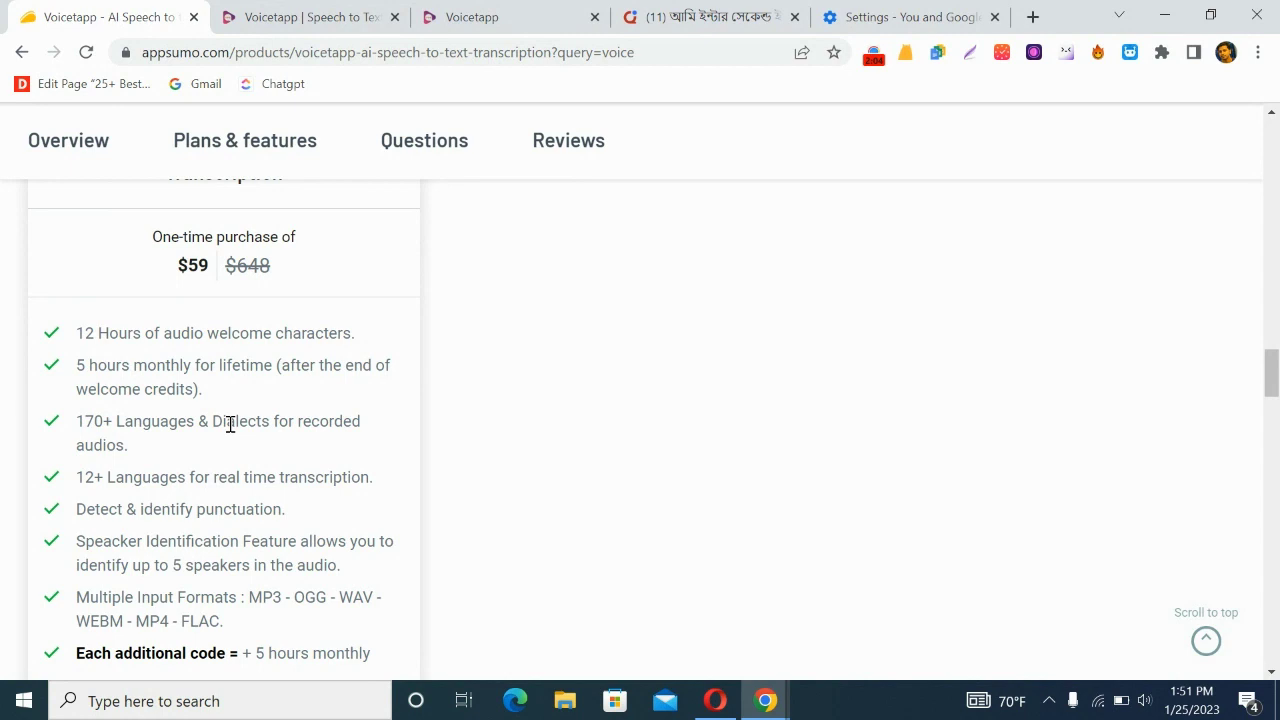
scroll(203, 474, down, 1)
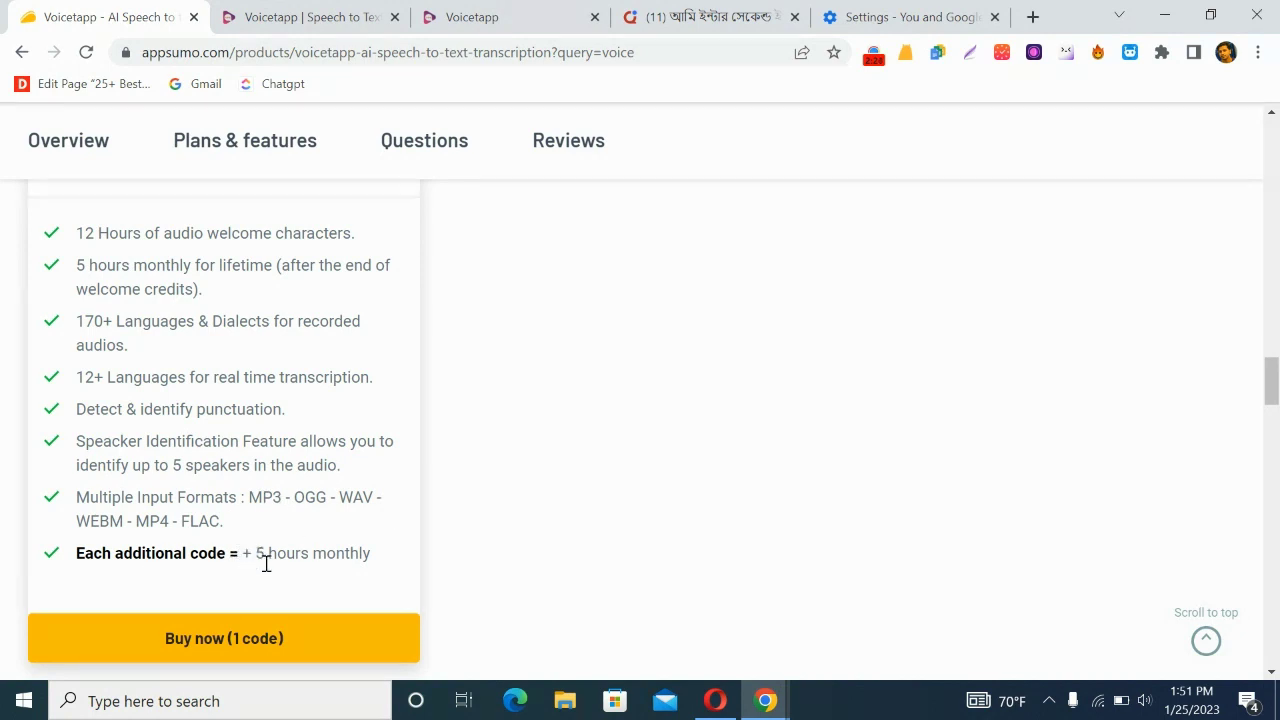
scroll(305, 533, down, 2)
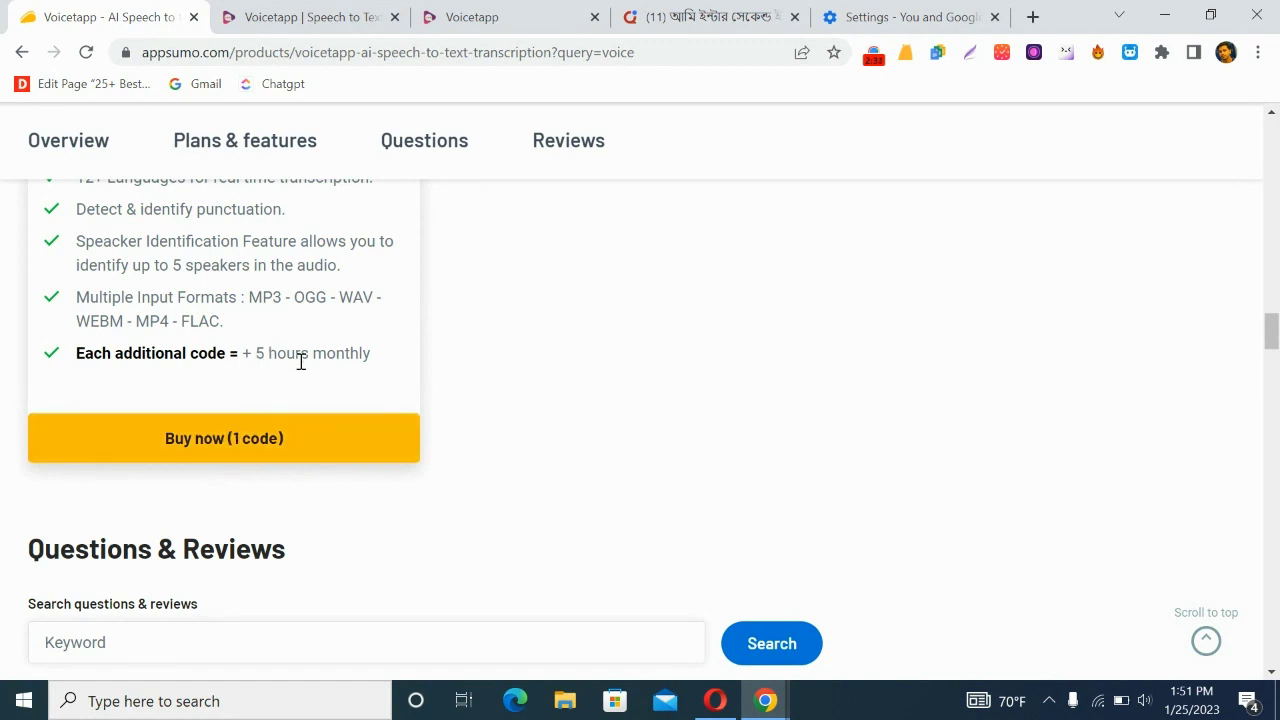
click(500, 28)
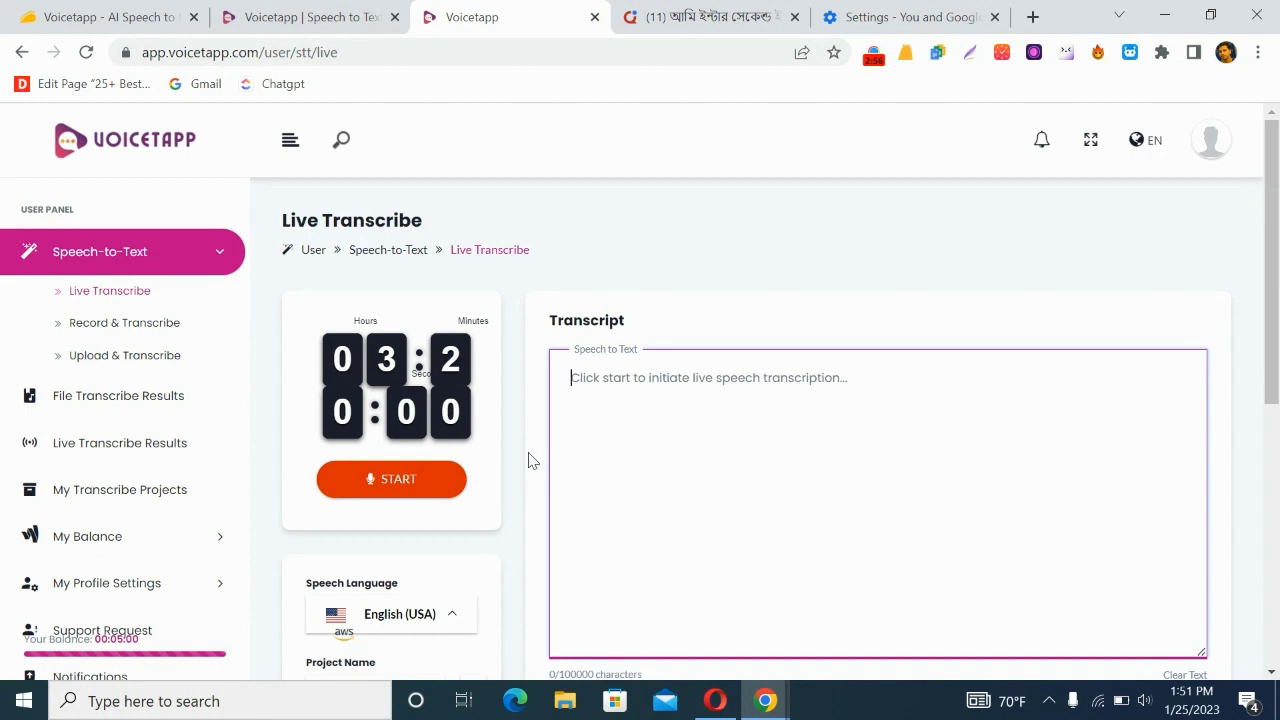
Start a live English (USA) transcription with the 03:20:00 timer running
click(410, 490)
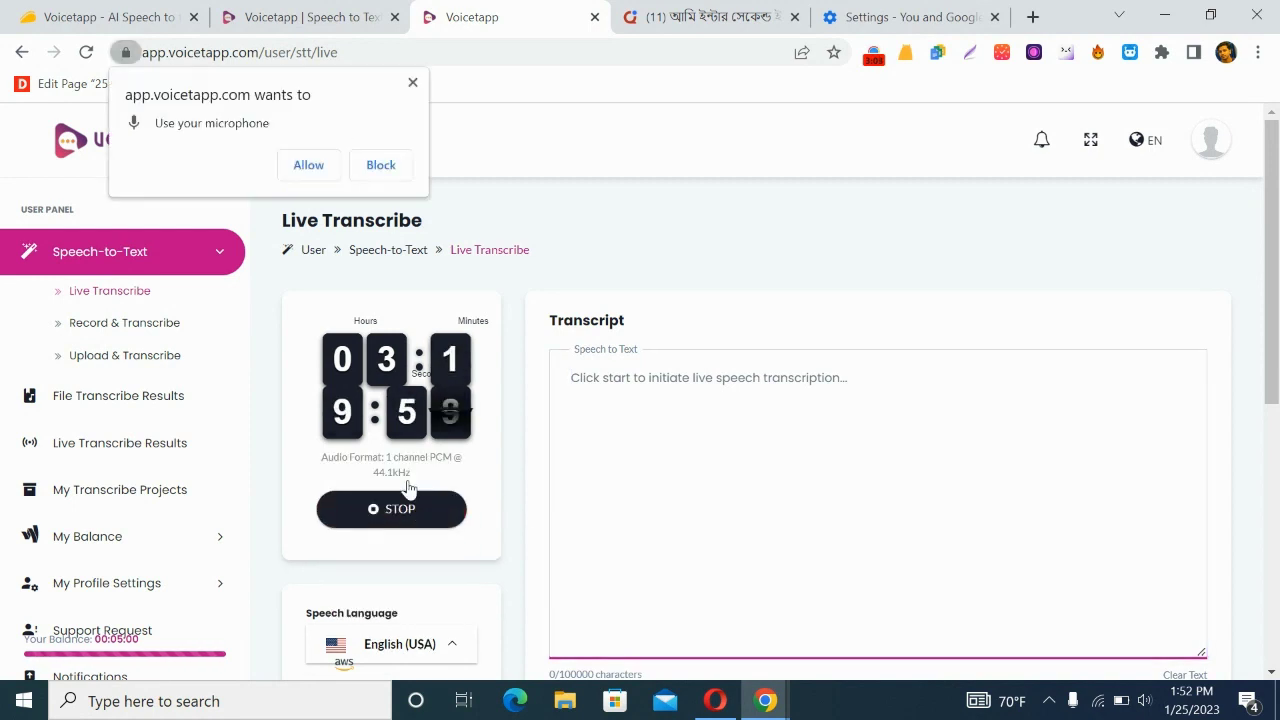
Allow microphone access, dictate four lines ending 'Oh, okay. I just stop it.', then stop recording
click(304, 165)
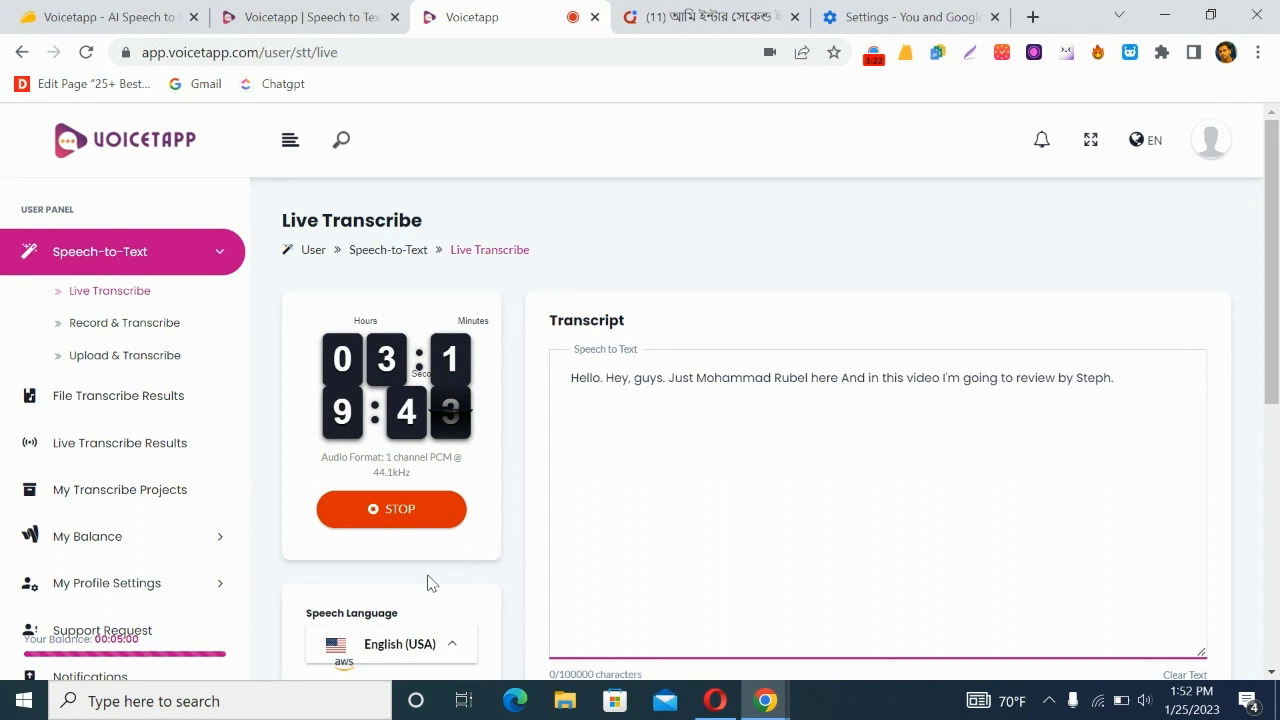
click(788, 475)
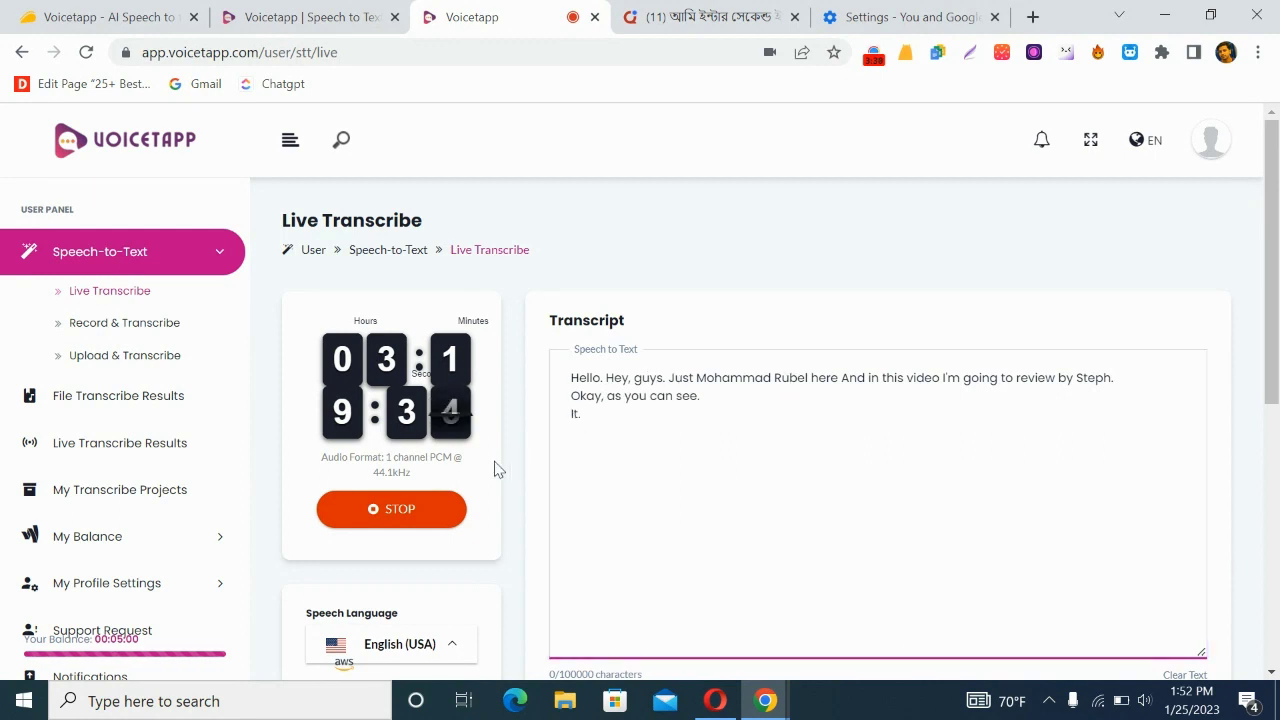
click(421, 505)
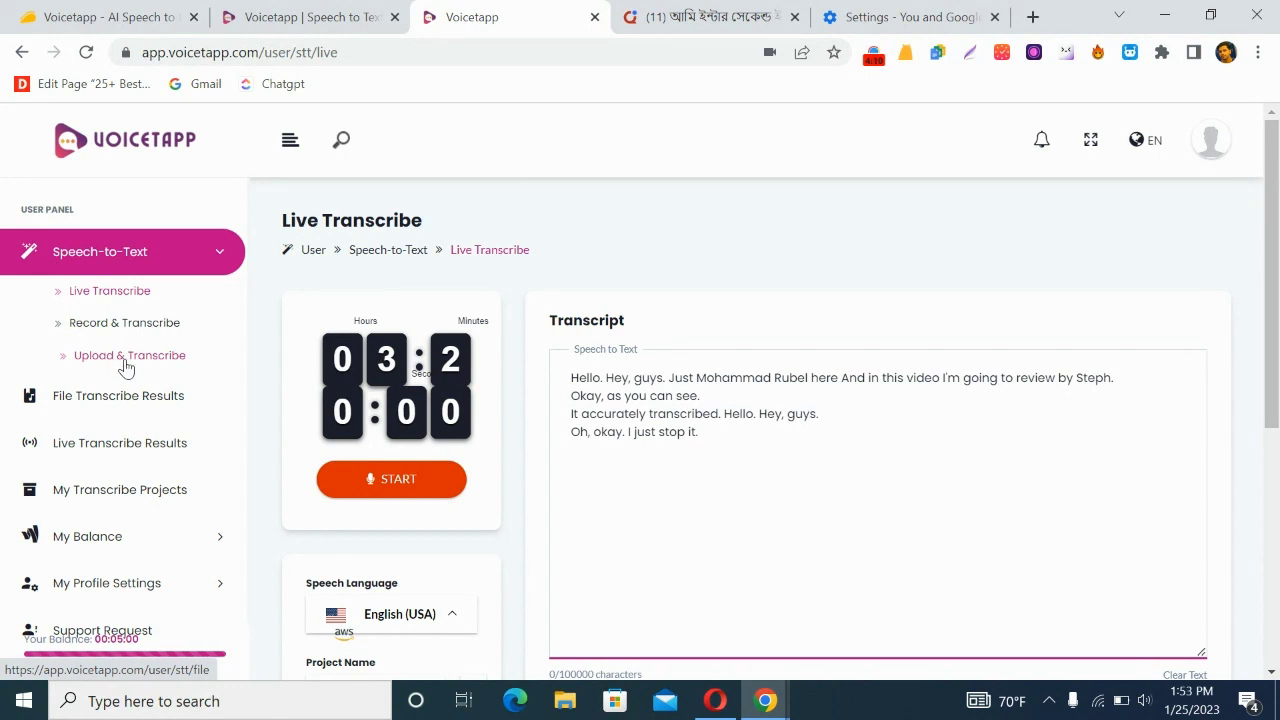
scroll(386, 351, down, 2)
click(450, 415)
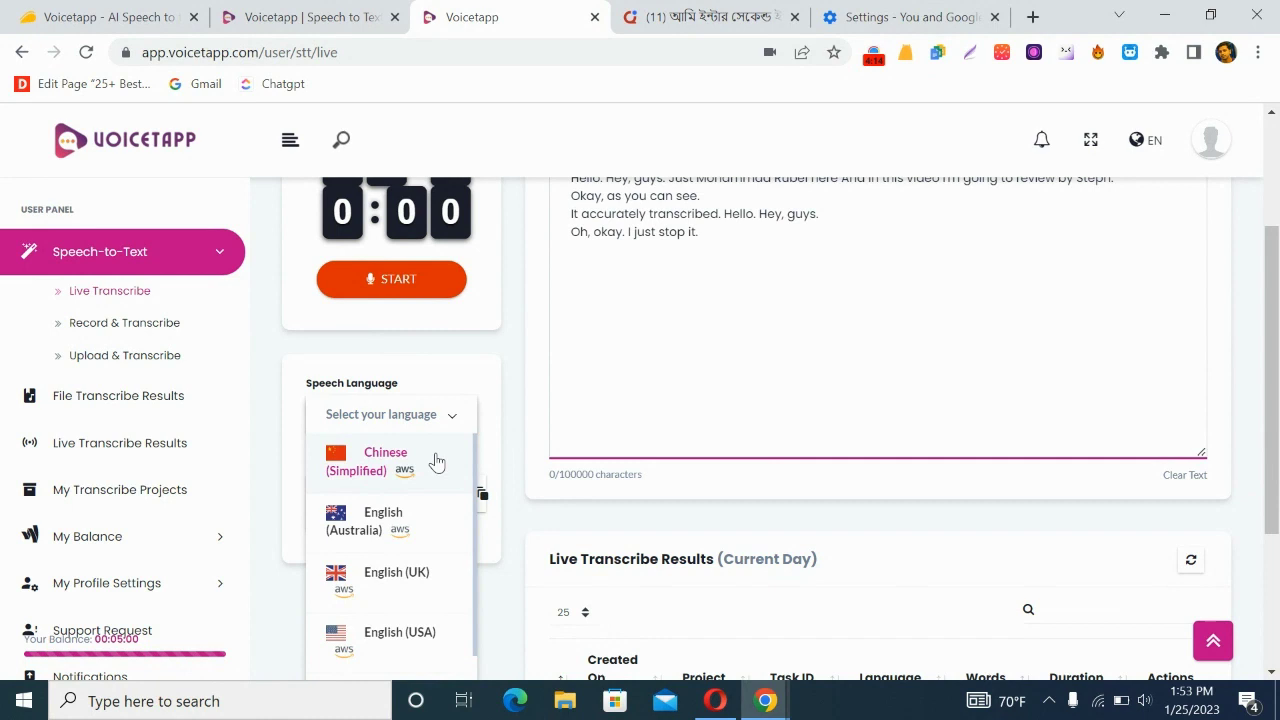
scroll(390, 525, down, 3)
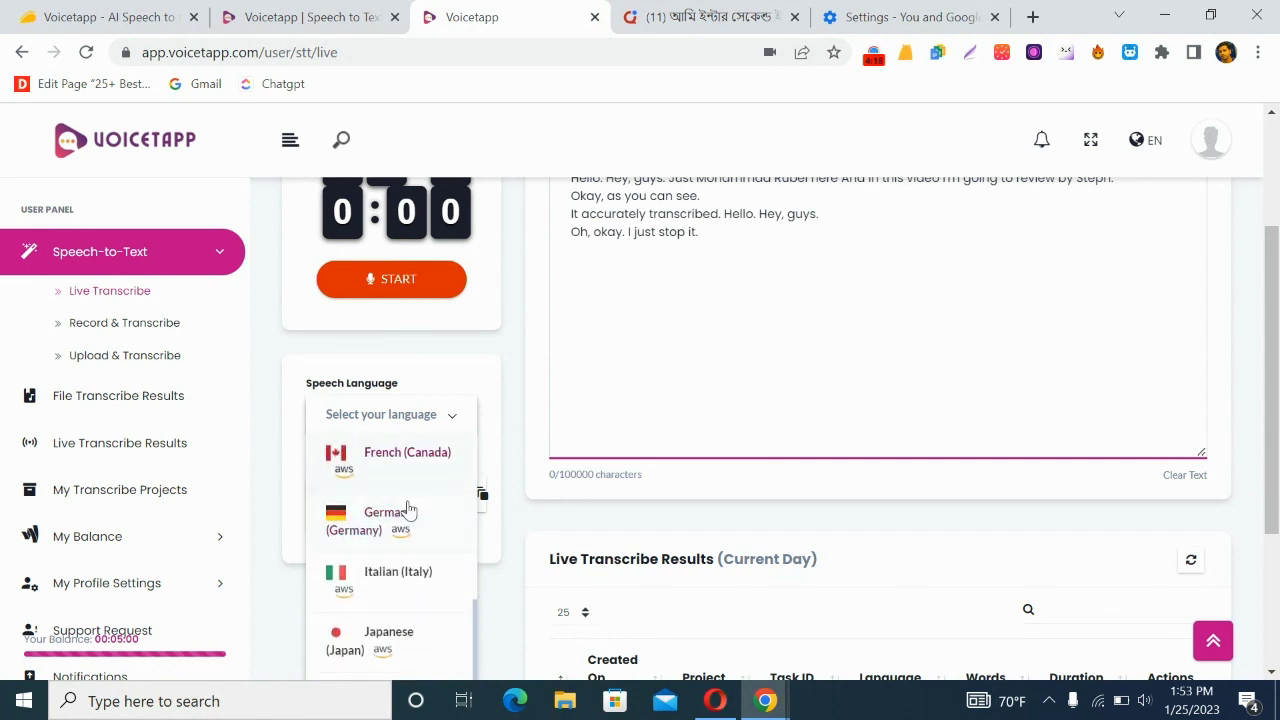
scroll(406, 515, down, 1)
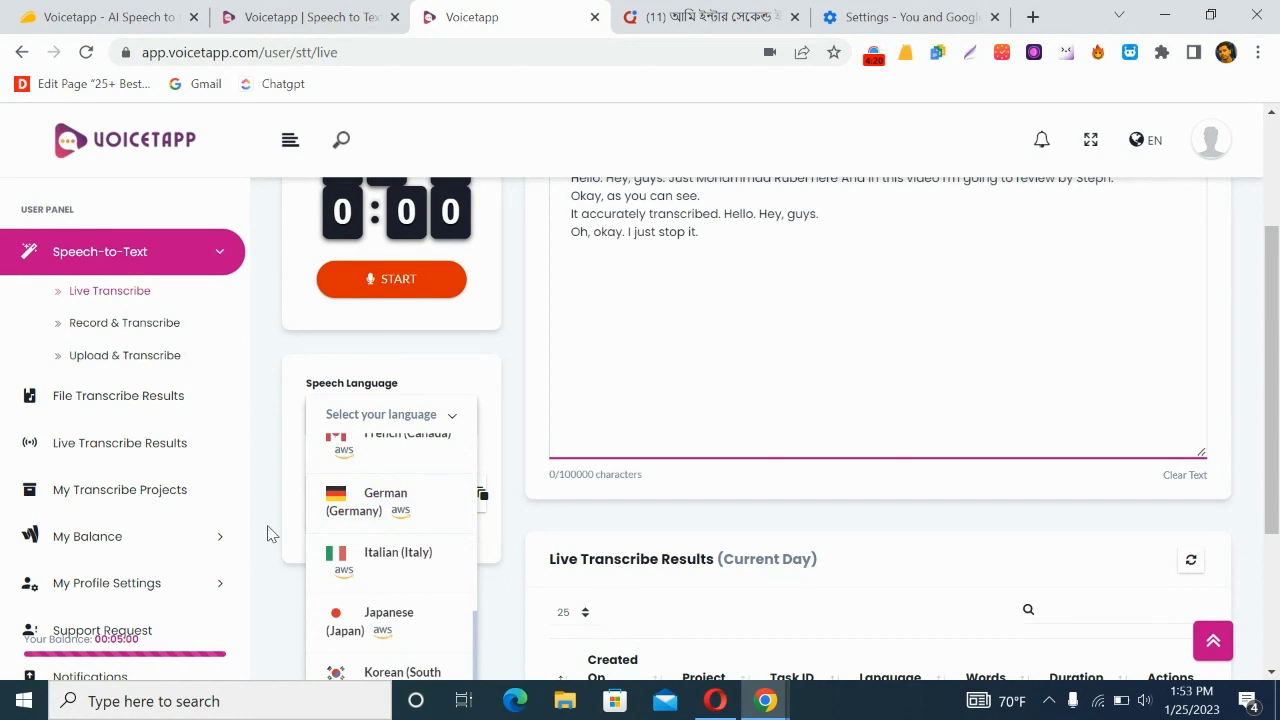
scroll(386, 566, down, 1)
scroll(380, 540, up, 3)
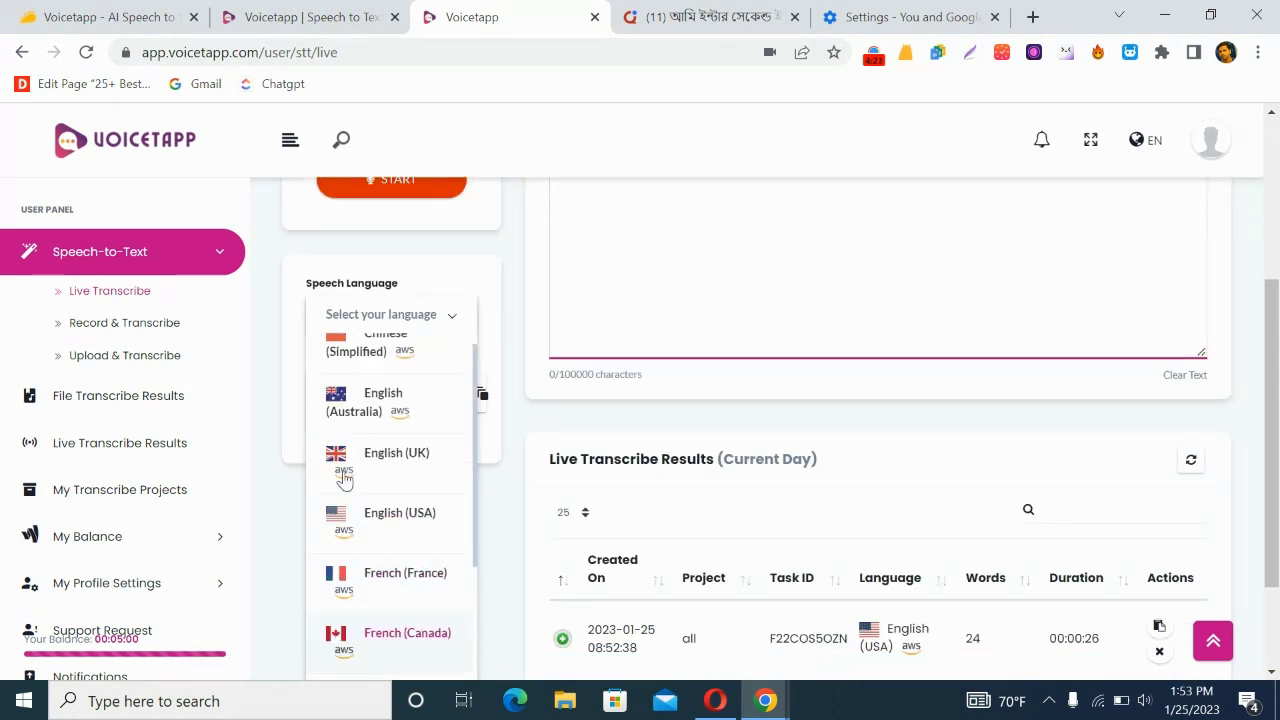
click(278, 495)
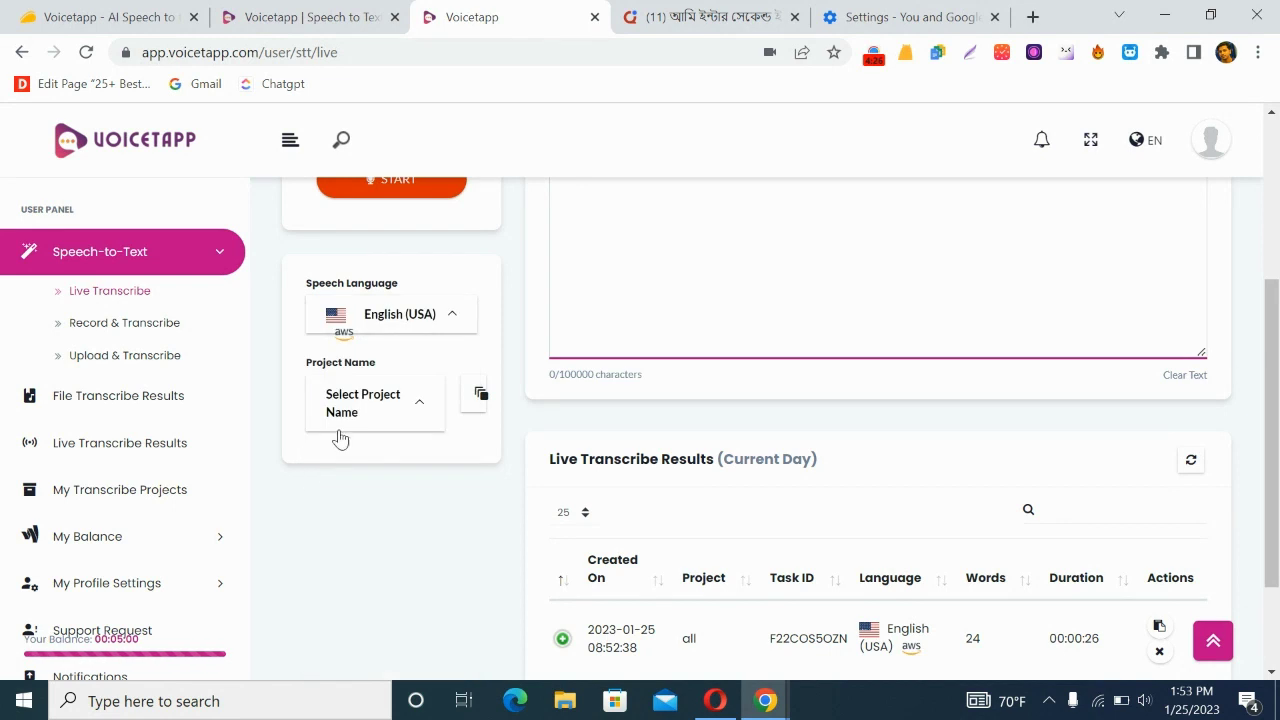
click(401, 407)
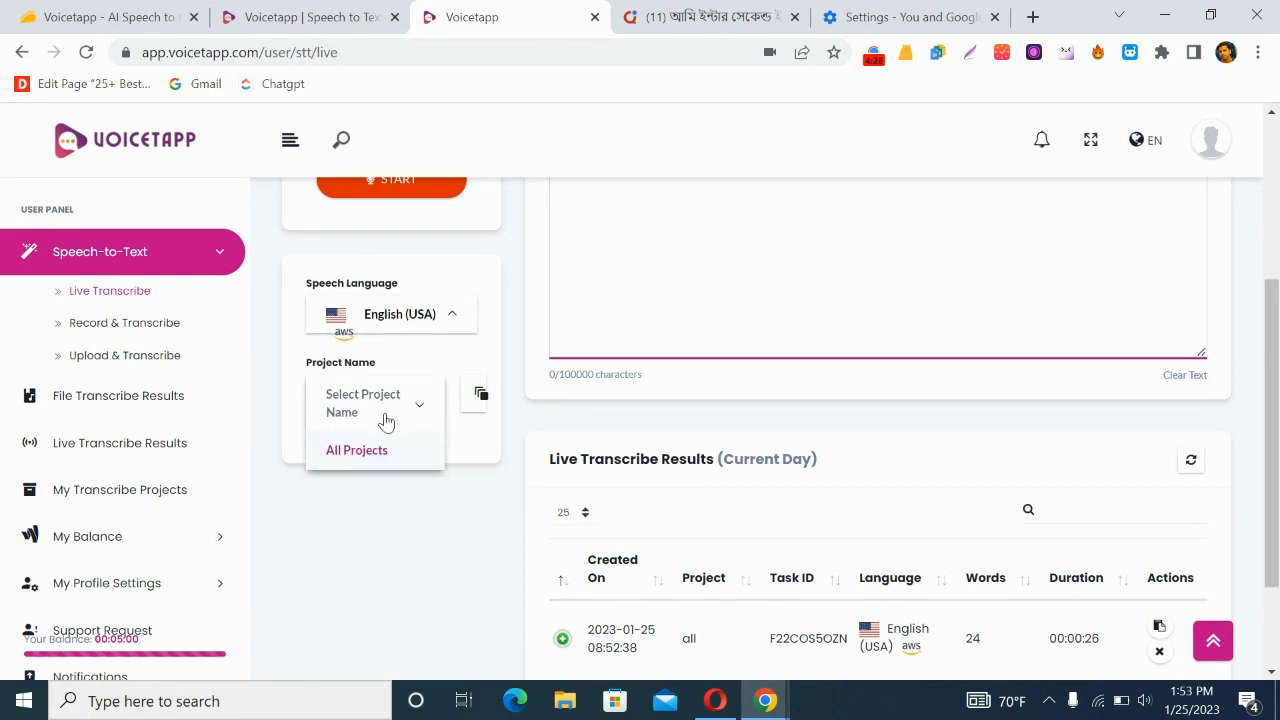
click(398, 410)
scroll(770, 470, down, 2)
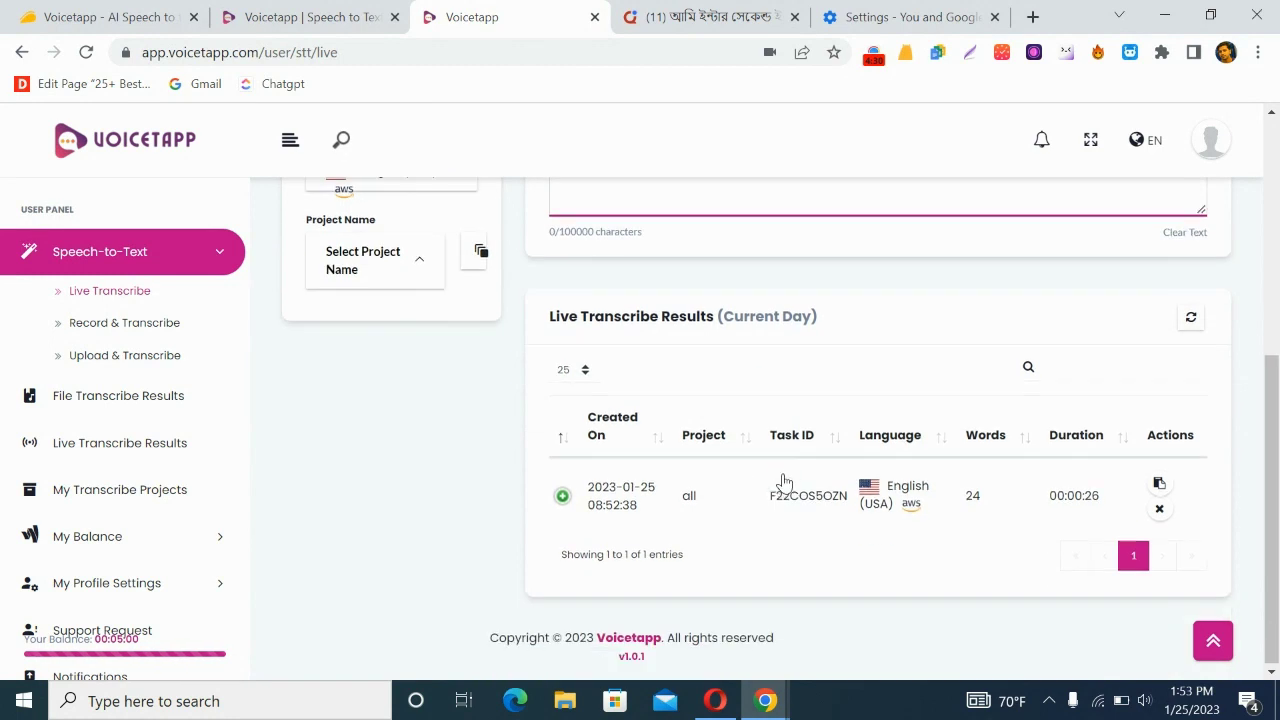
scroll(674, 504, up, 5)
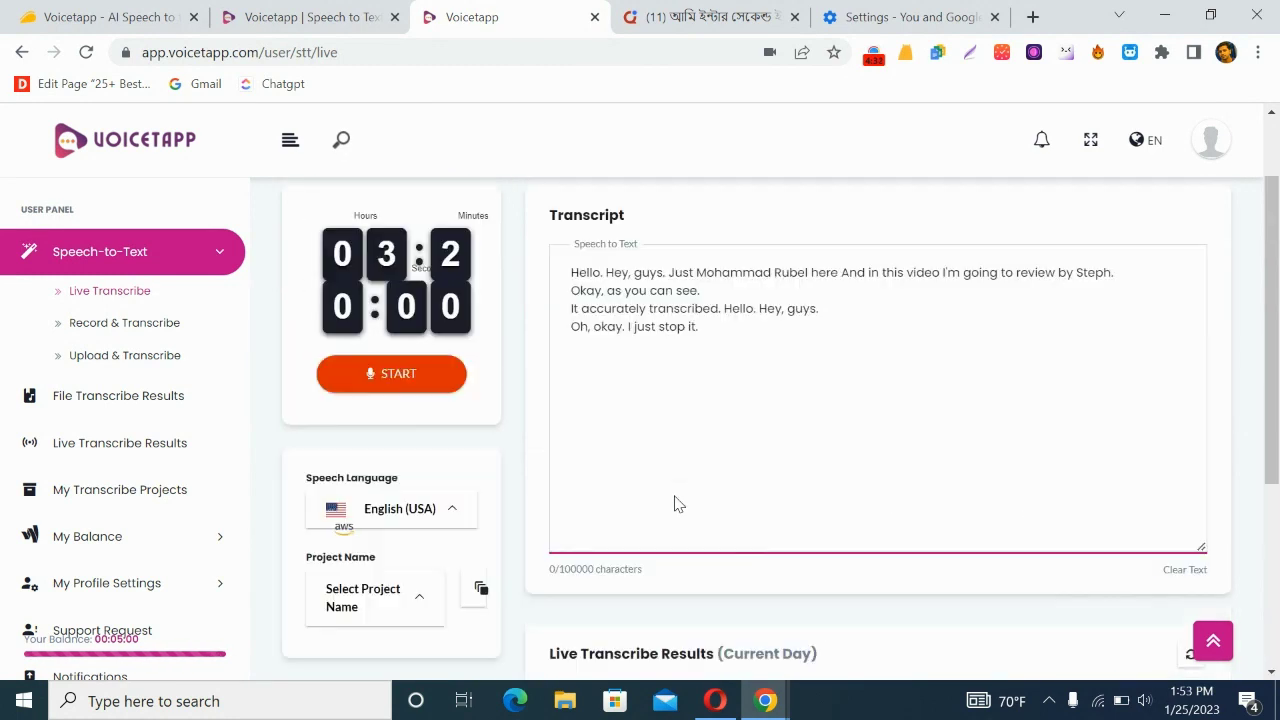
scroll(690, 428, down, 5)
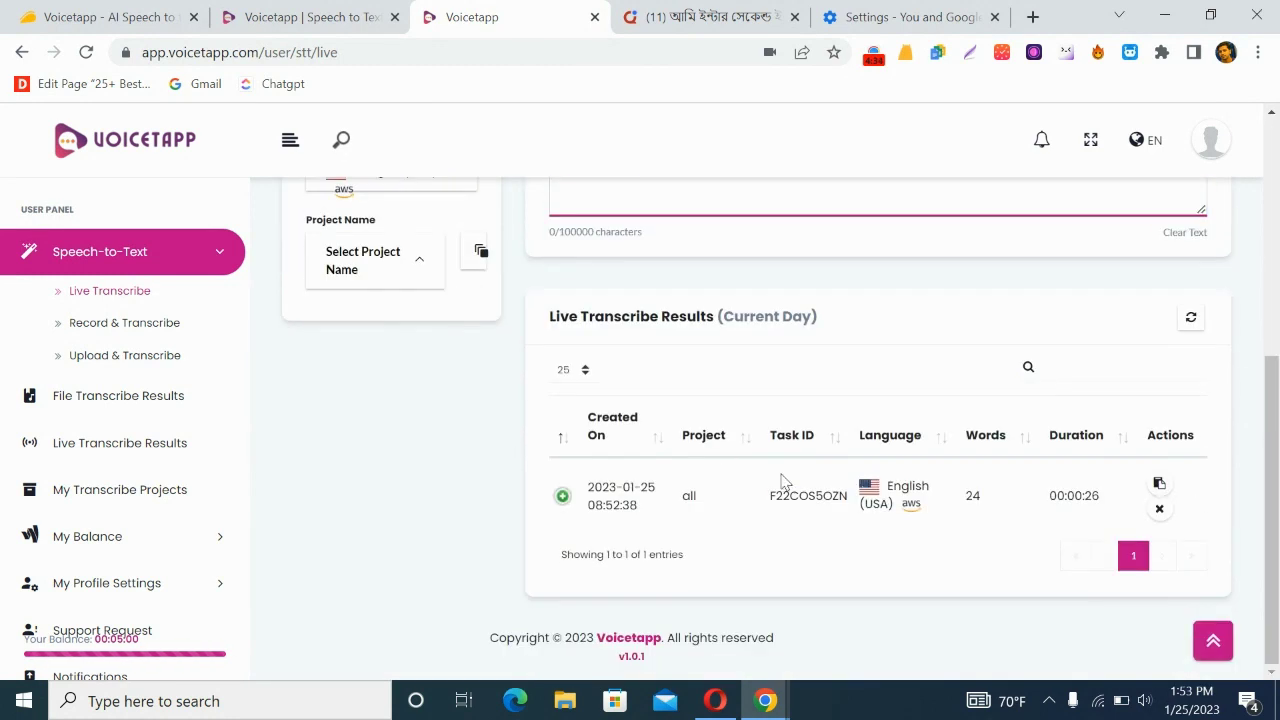
scroll(605, 500, up, 3)
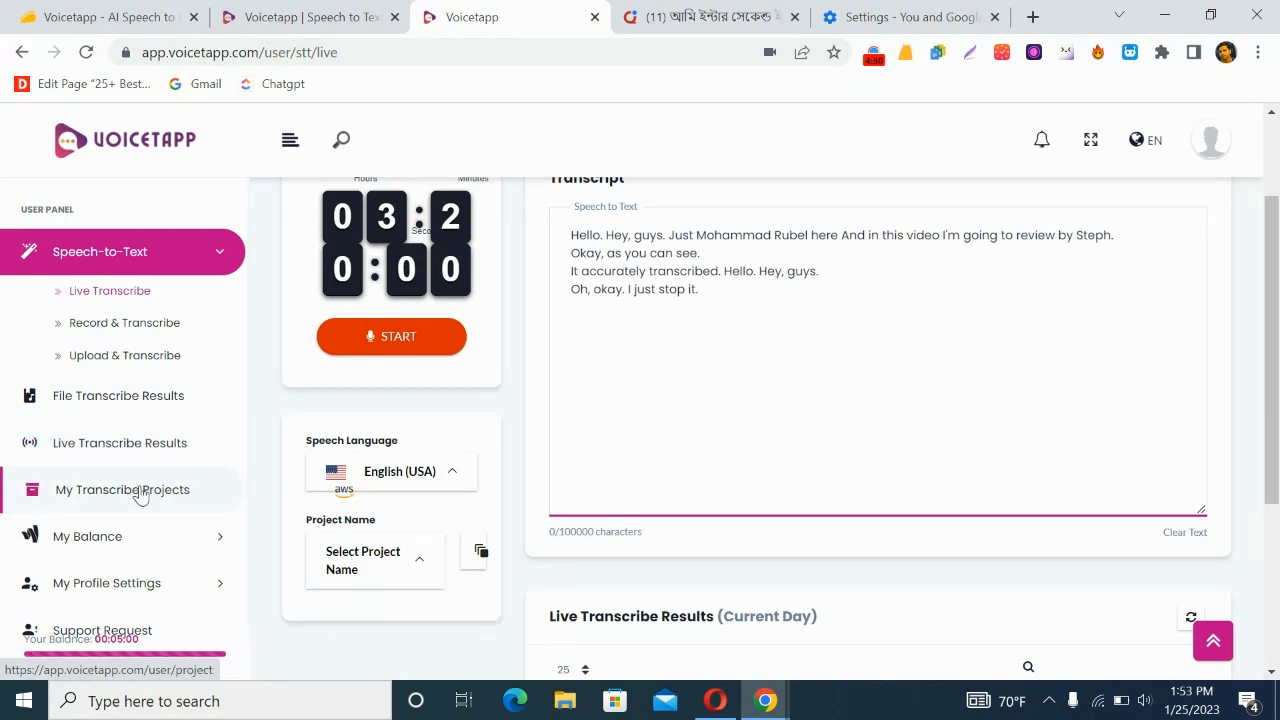
scroll(118, 484, down, 1)
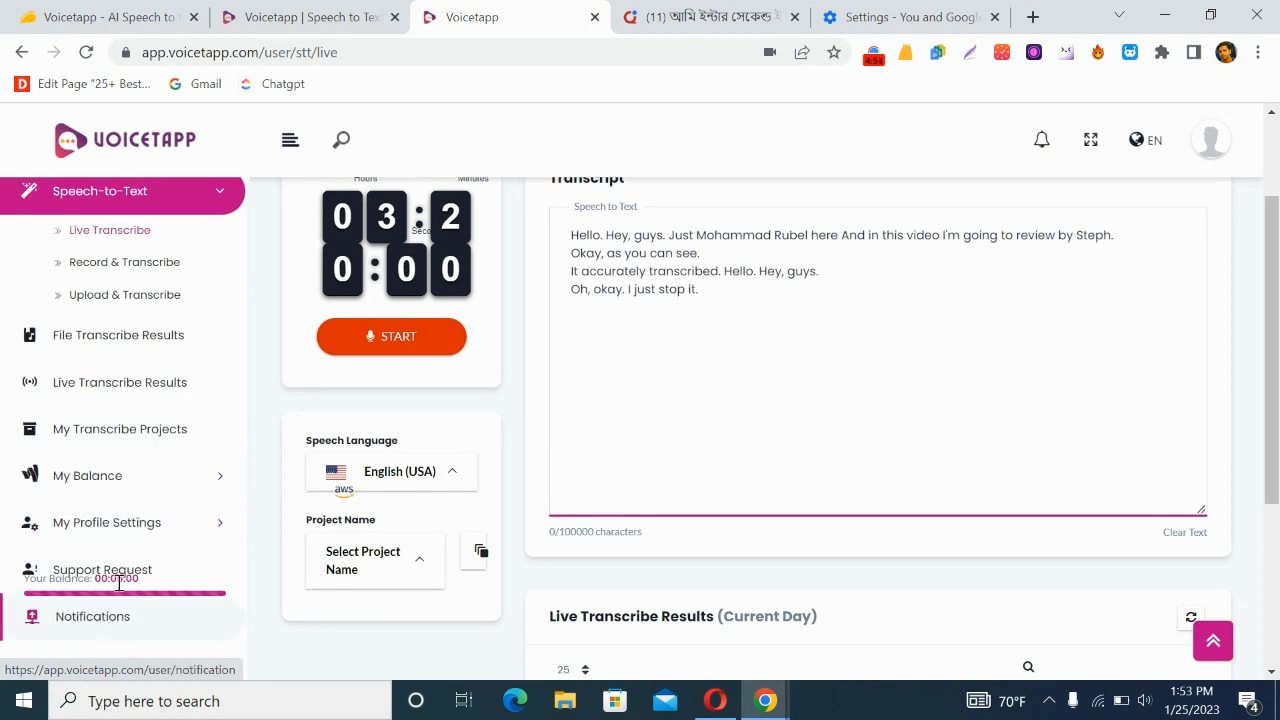
scroll(212, 490, up, 1)
scroll(560, 363, up, 2)
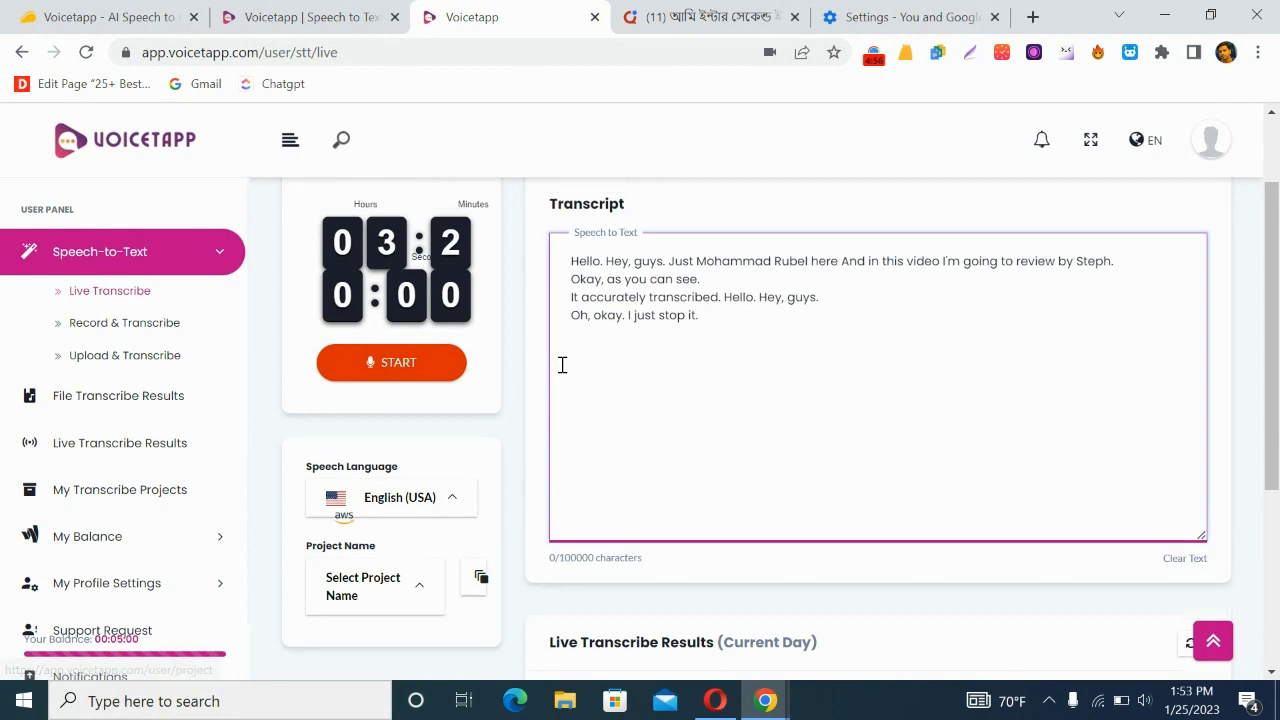